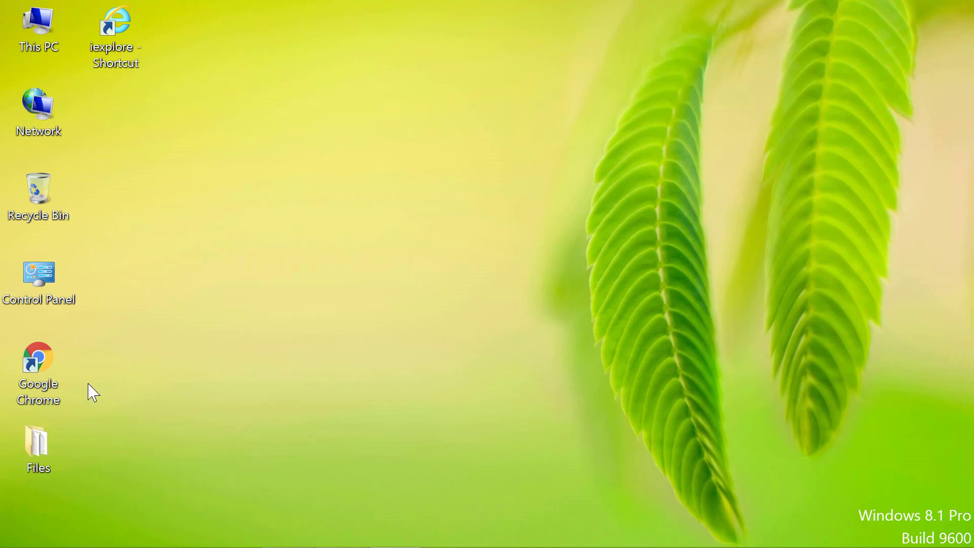
Launch Chrome and go to Google Sheets through the Apps bookmark page.
double_click(44, 367)
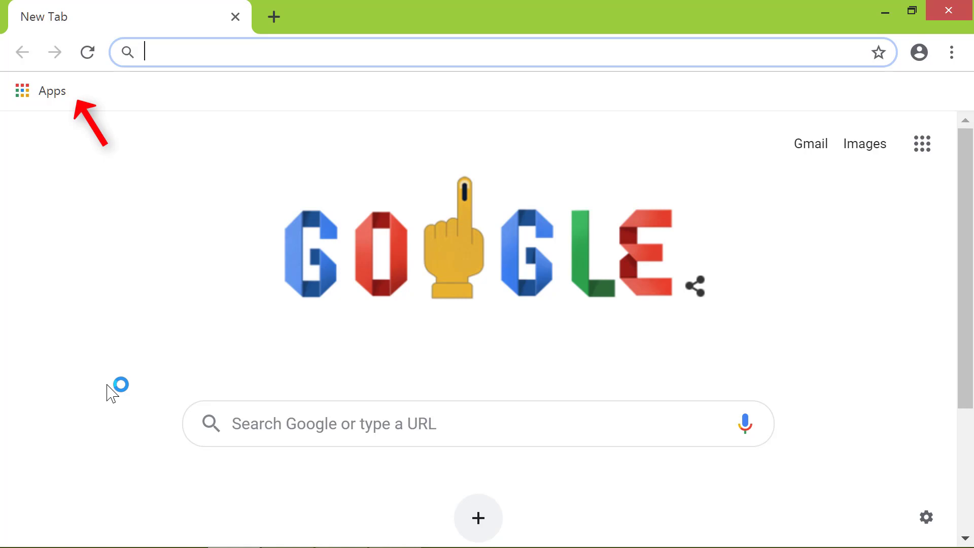
click(45, 96)
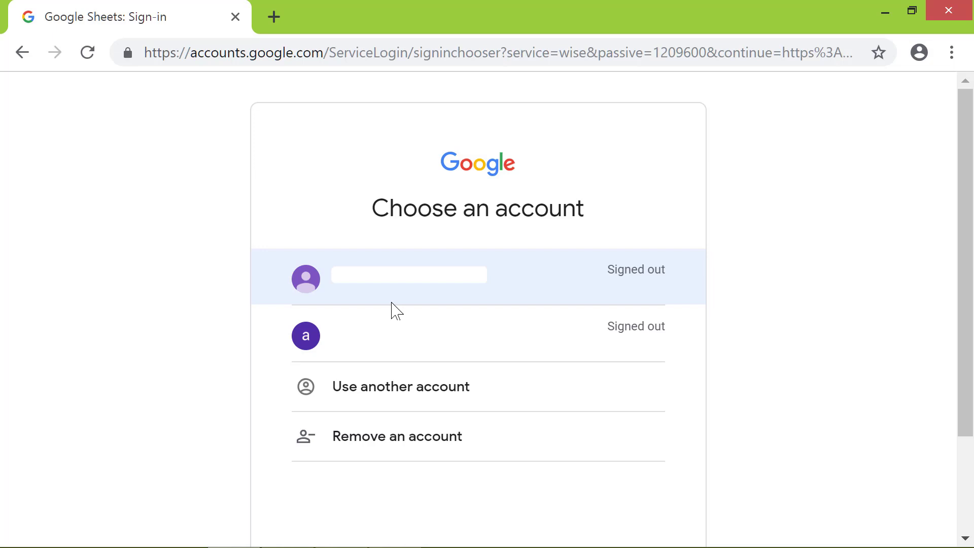
Sign in with the second listed Google account by pasting its password.
click(395, 341)
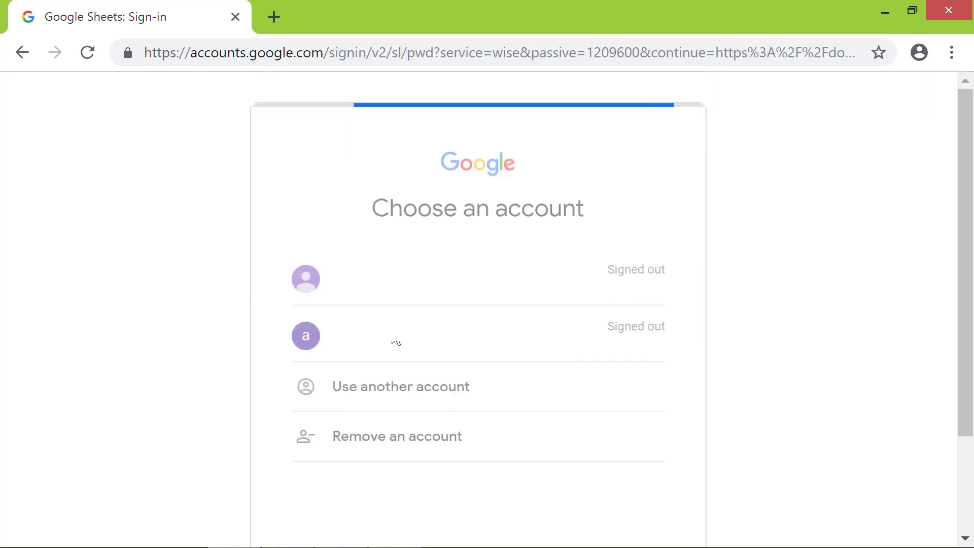
key(ctrl+v)
key(Return)
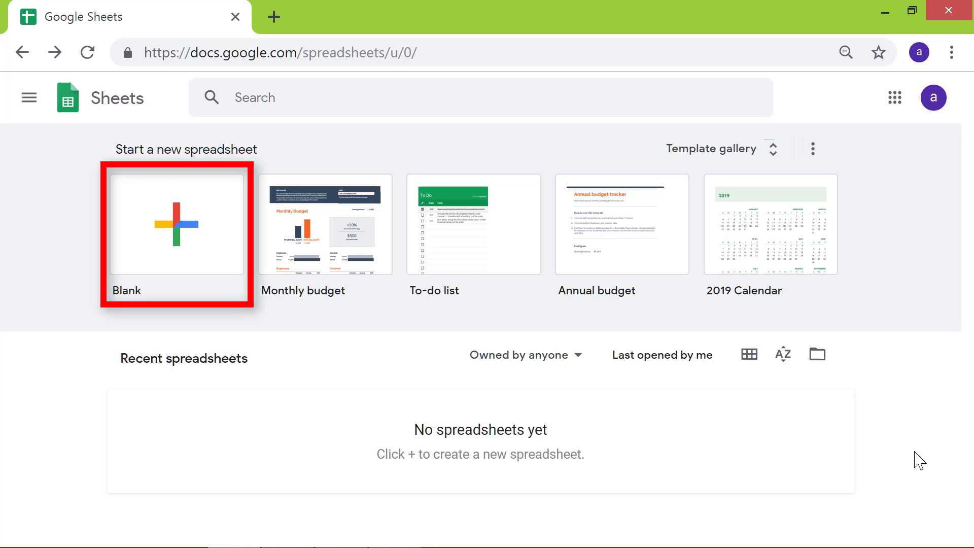
Create a Blank spreadsheet from the Google Sheets home page.
click(181, 231)
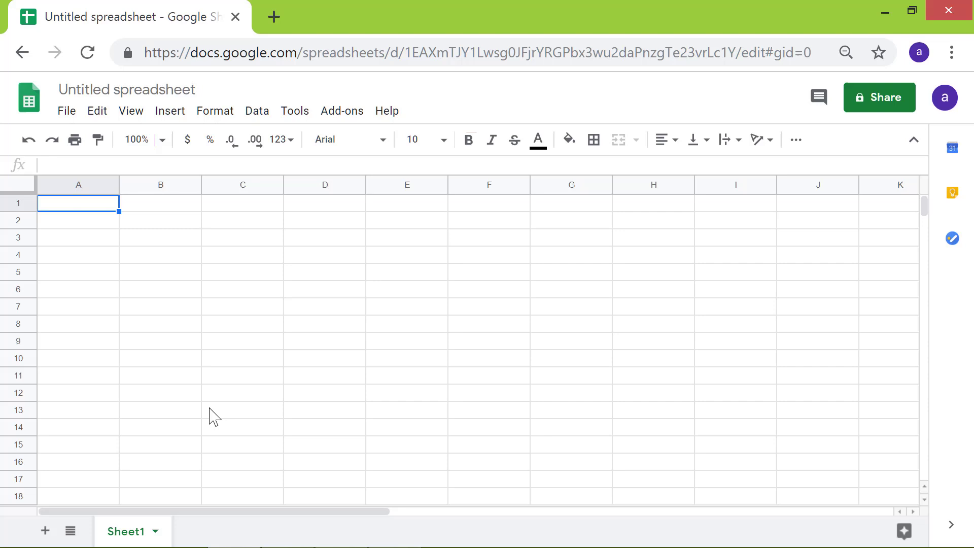
Paste the XYZ Company Cell Phone Sales table into A1 and deselect it.
key(ctrl+v)
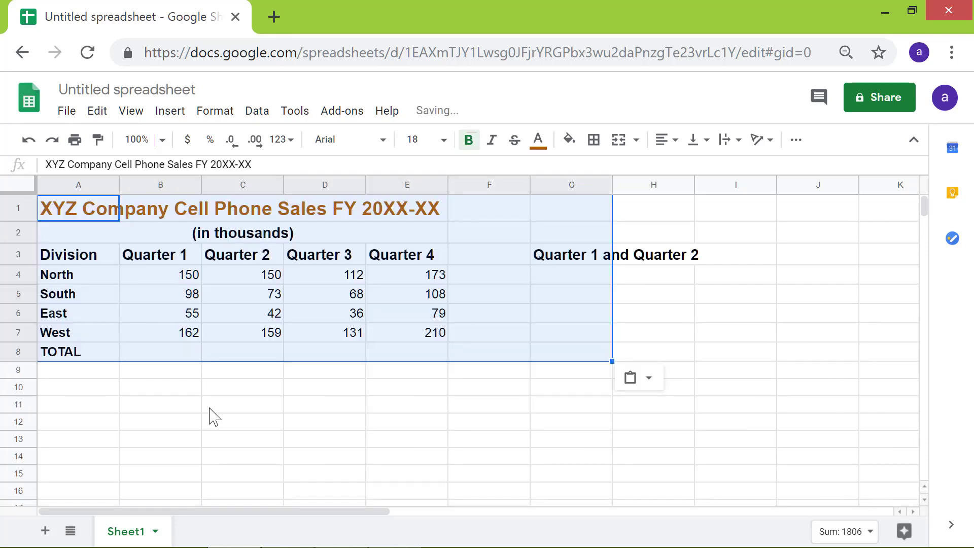
click(213, 412)
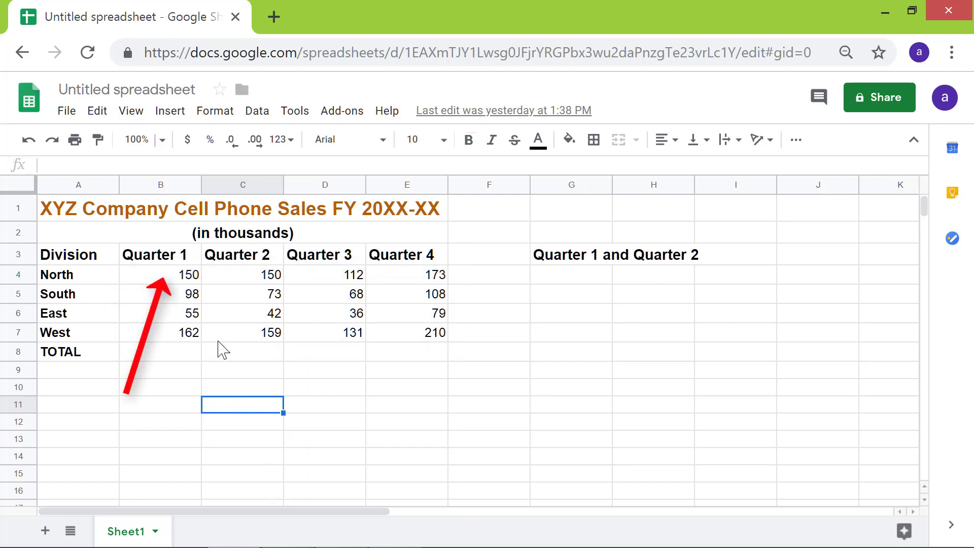
Select B4:E7 and show its statistics: Sum 1806, Avg 112.875, Min 36, Max 210.
click(196, 286)
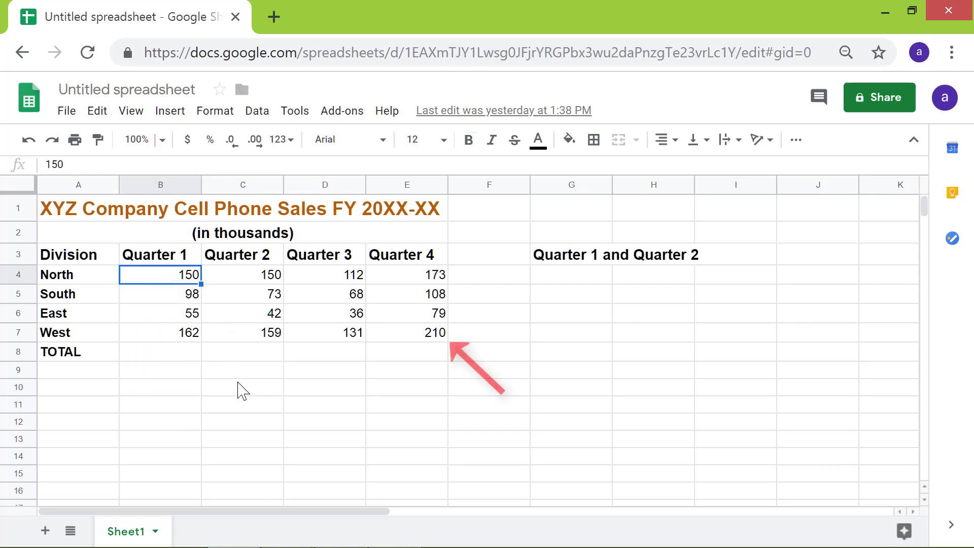
shift+click(428, 338)
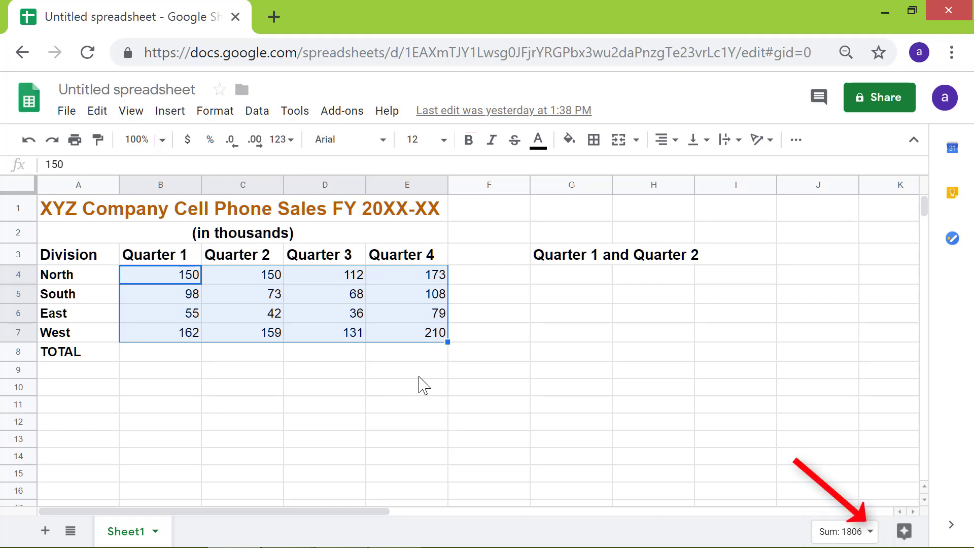
click(863, 530)
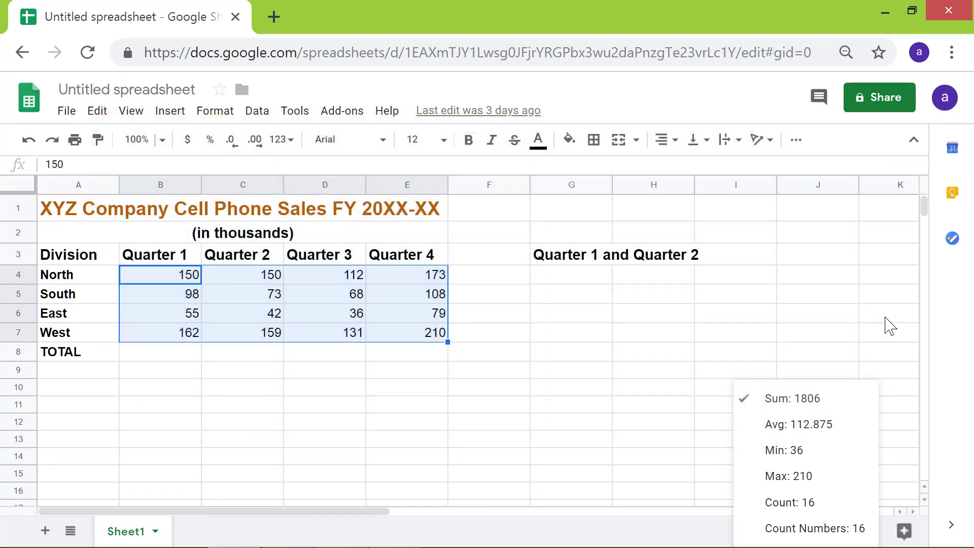
Format the Quarter 1 TOTAL cell B8 as 14-point bold.
click(353, 378)
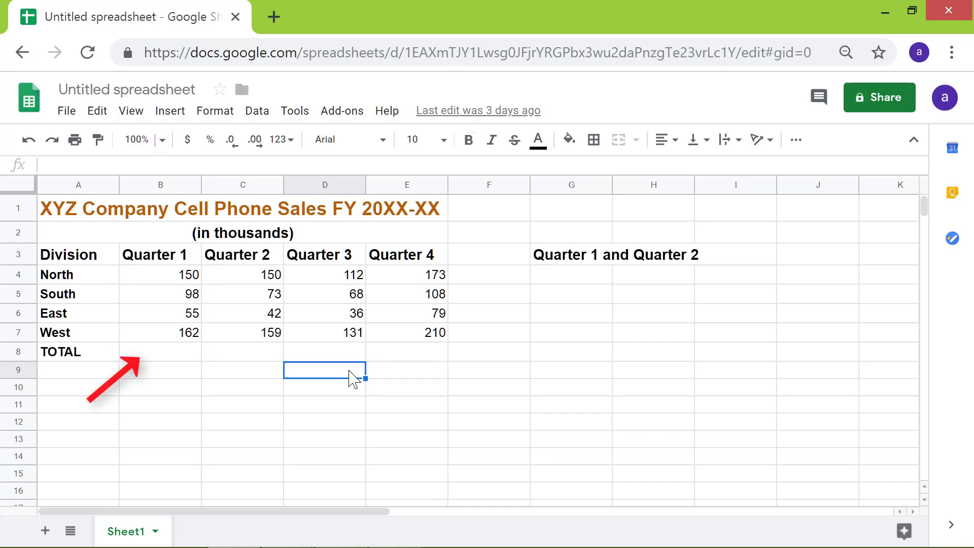
click(146, 355)
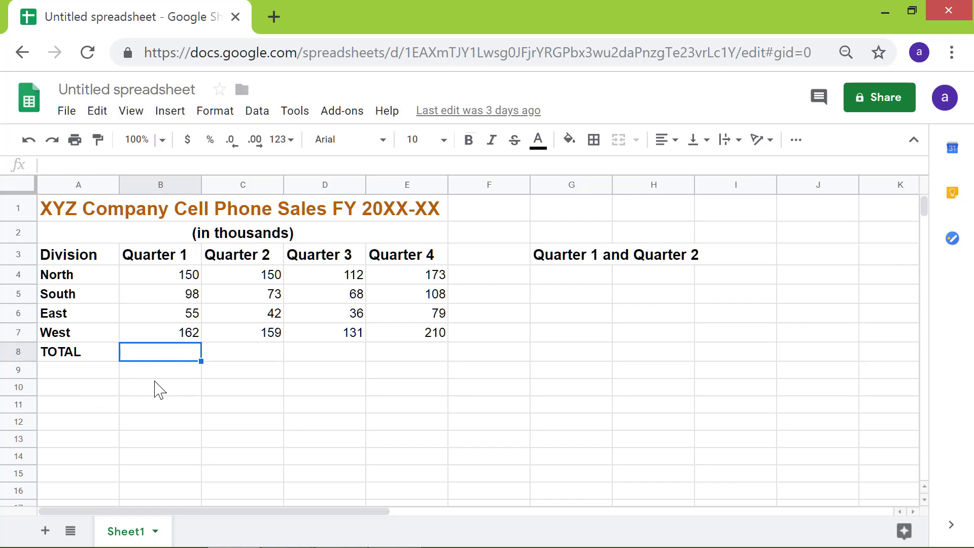
click(444, 140)
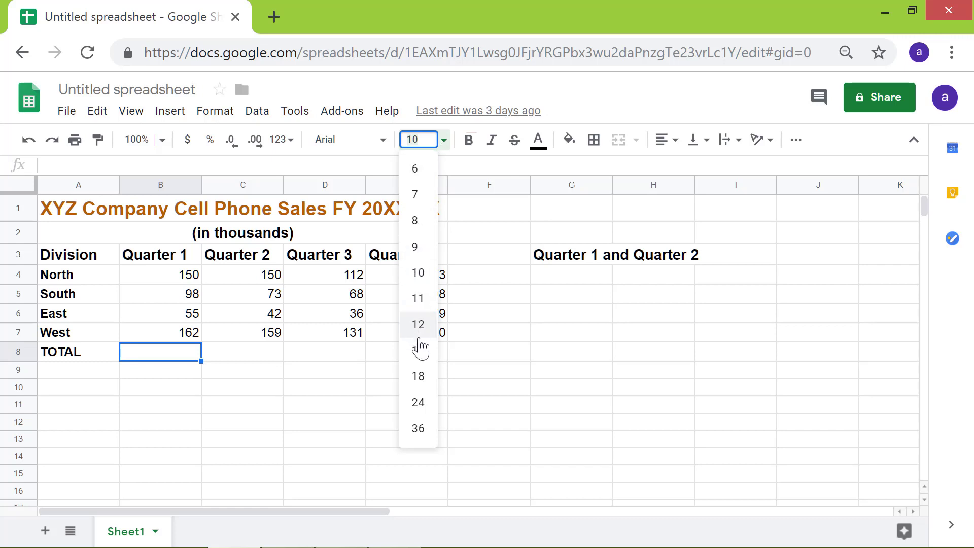
click(418, 351)
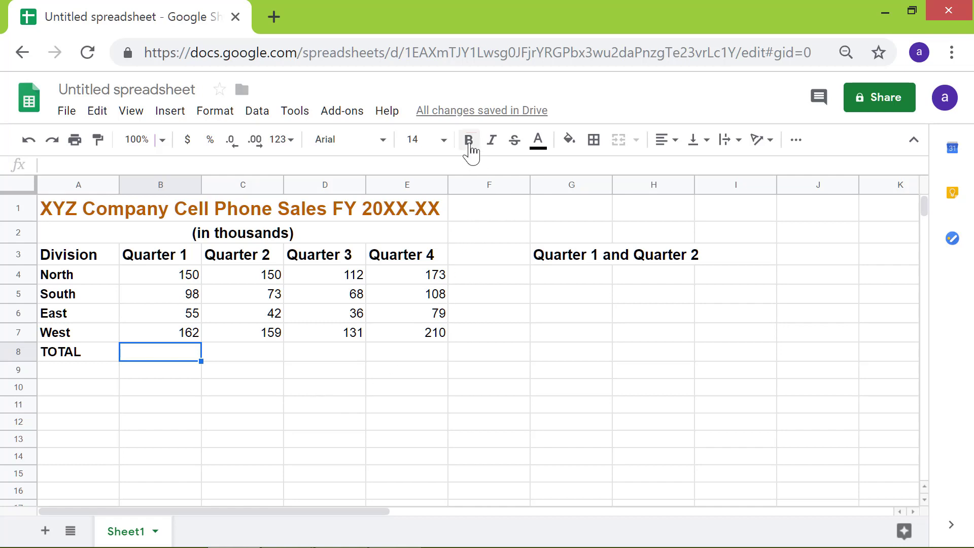
click(469, 144)
Enter the suggested =SUM(B4:B7) formula in B8, giving 465.
text(=)
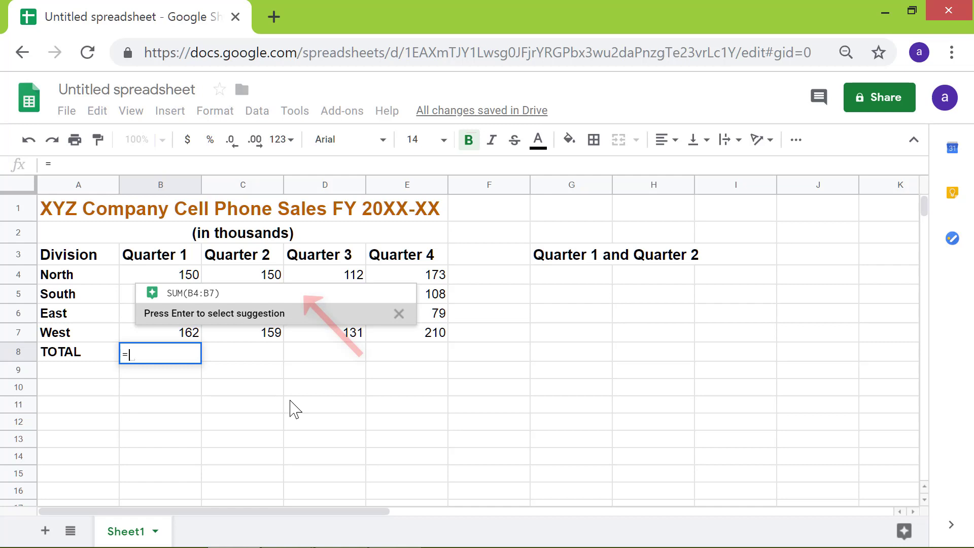
mouse_move(253, 304)
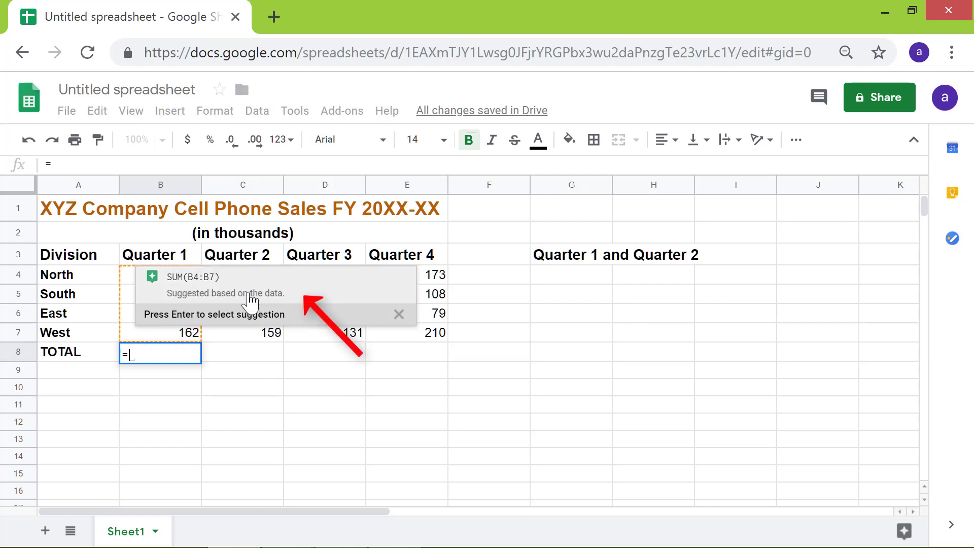
click(253, 278)
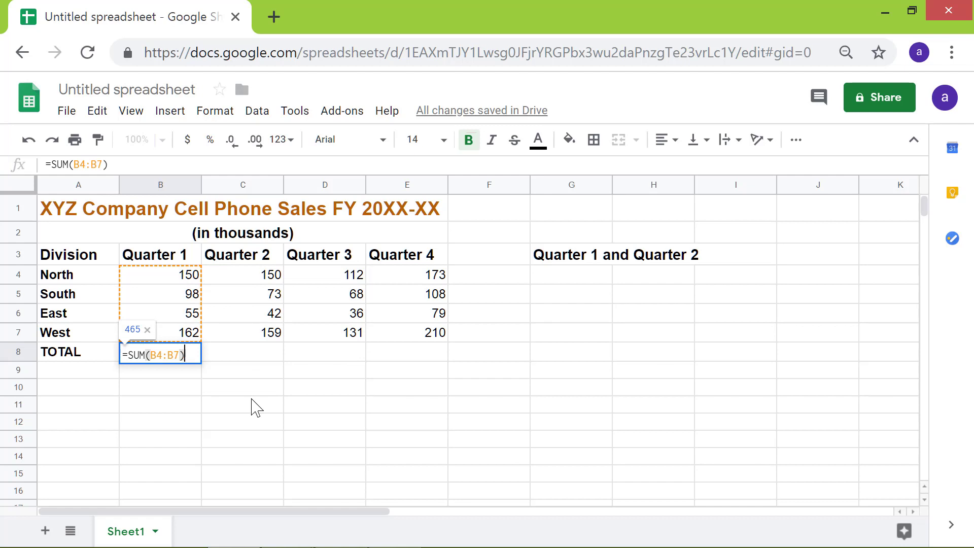
key(Return)
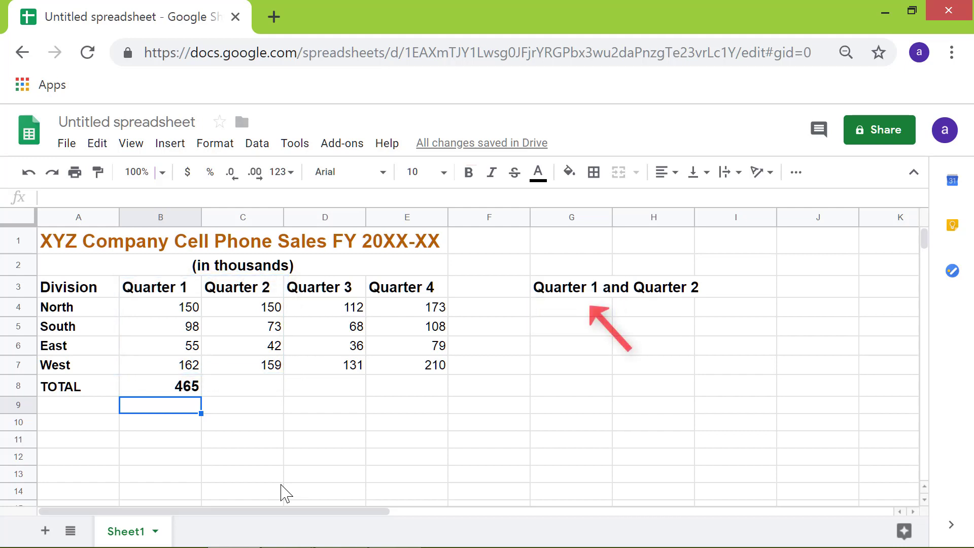
Format G4, under the Quarter 1 and Quarter 2 heading, as 14-point bold.
click(558, 308)
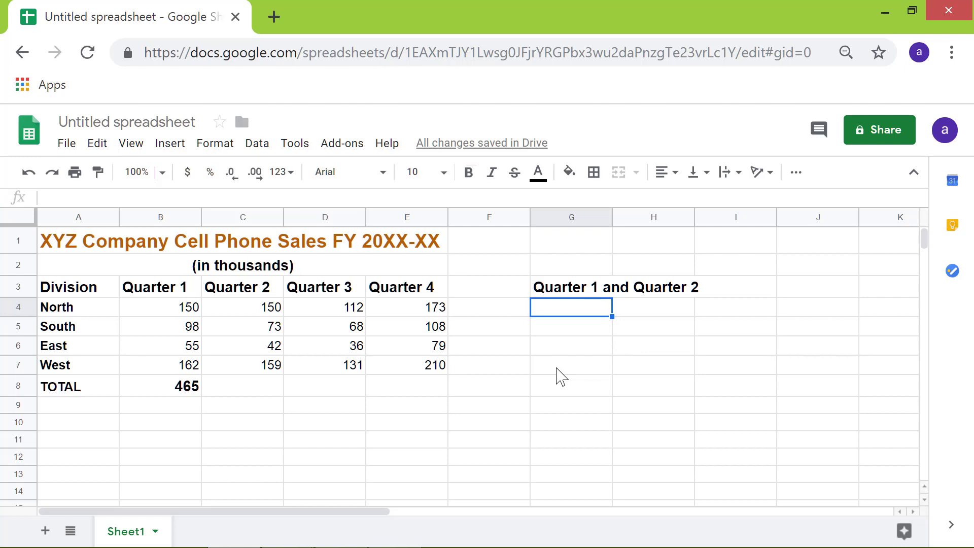
click(445, 174)
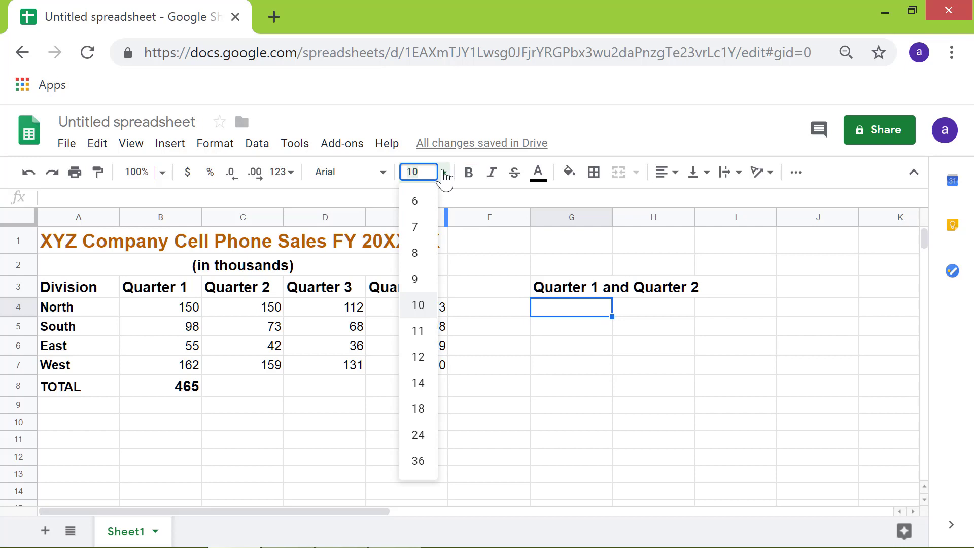
click(418, 384)
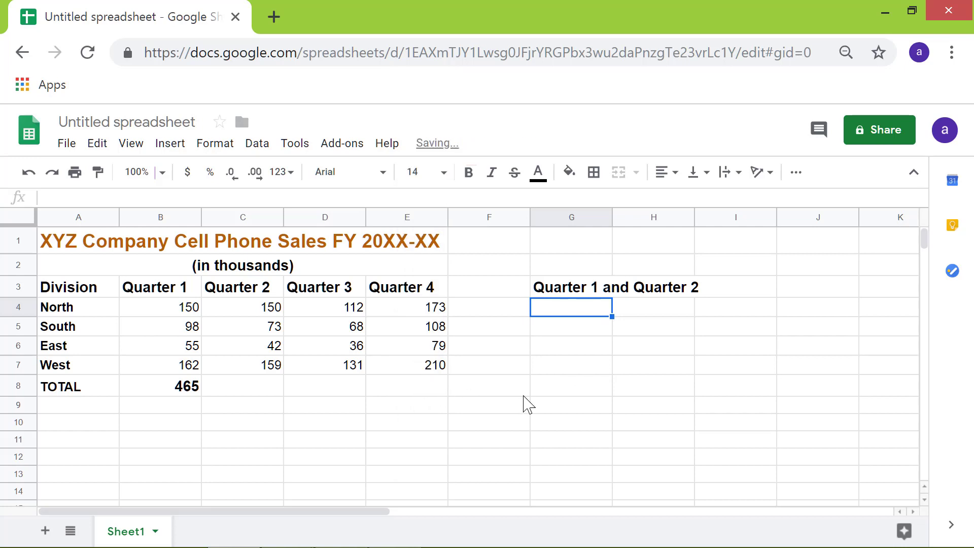
click(469, 172)
Enter =SUM(B4:C7) in G4 so it totals Quarters 1 and 2 as 889.
text(=)
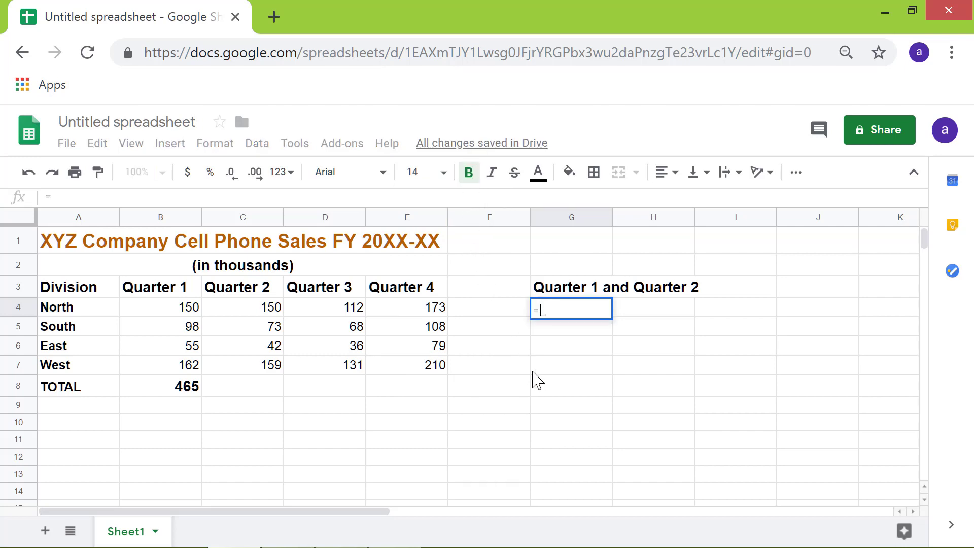
text(sum)
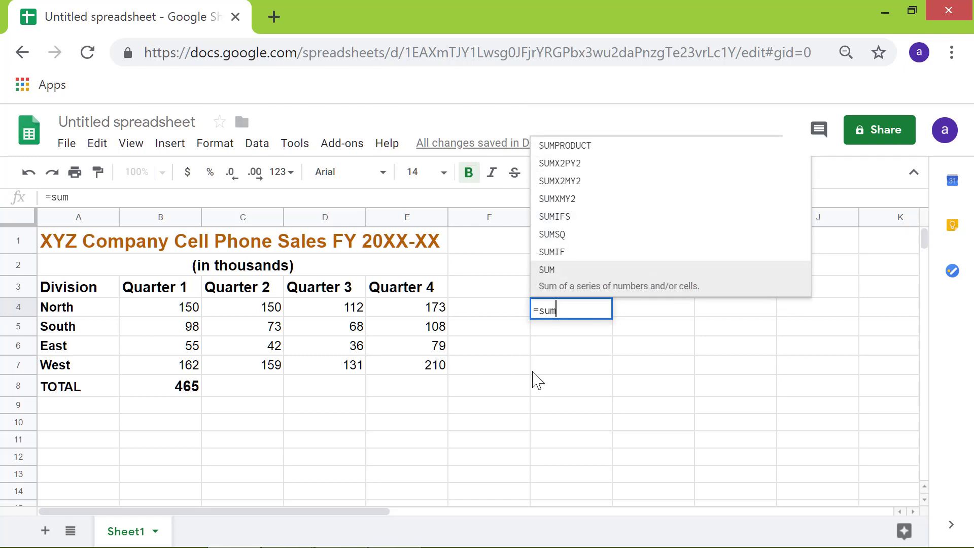
text(()
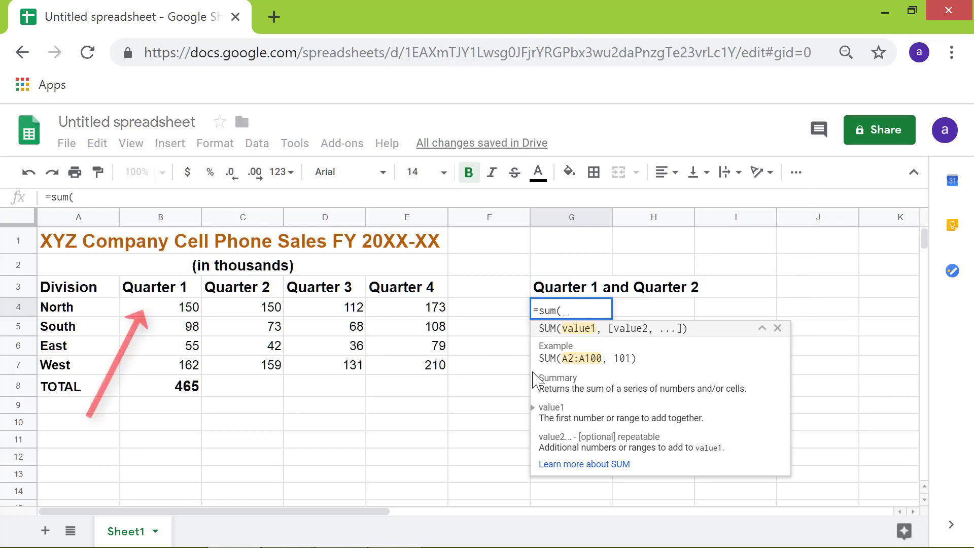
click(176, 310)
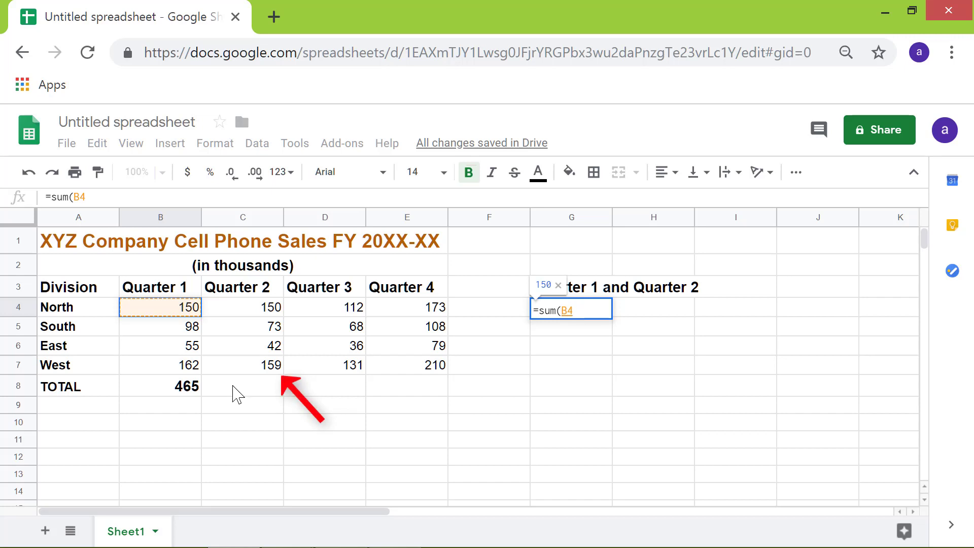
drag(175, 312, 264, 378)
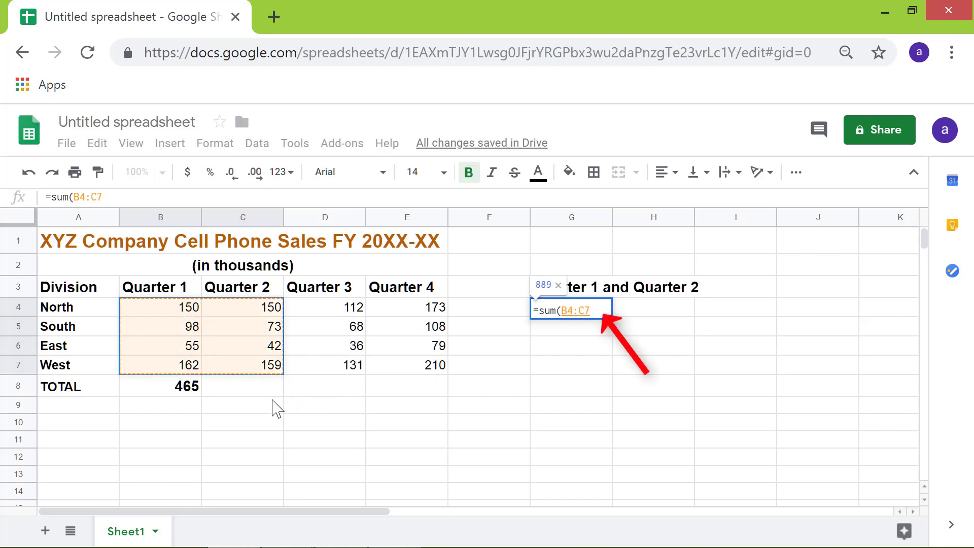
text())
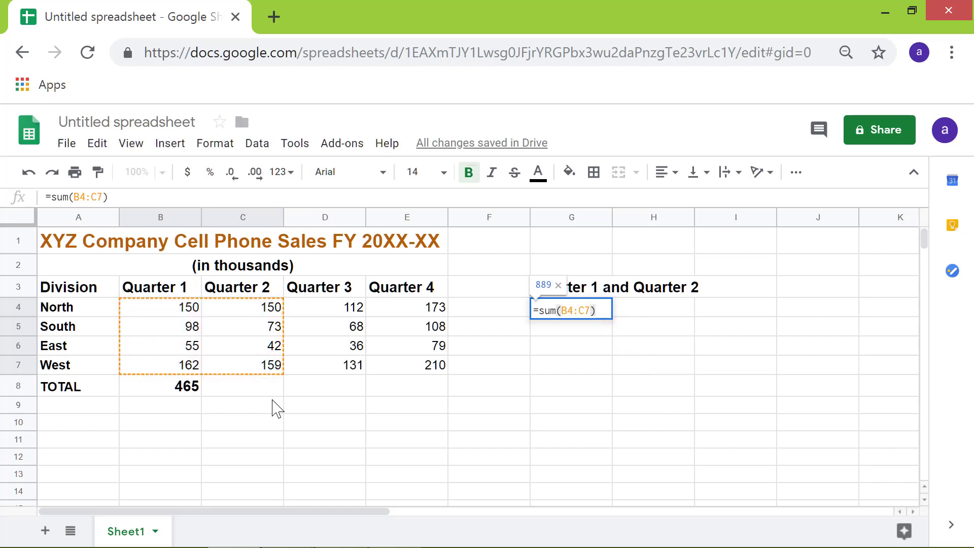
key(Return)
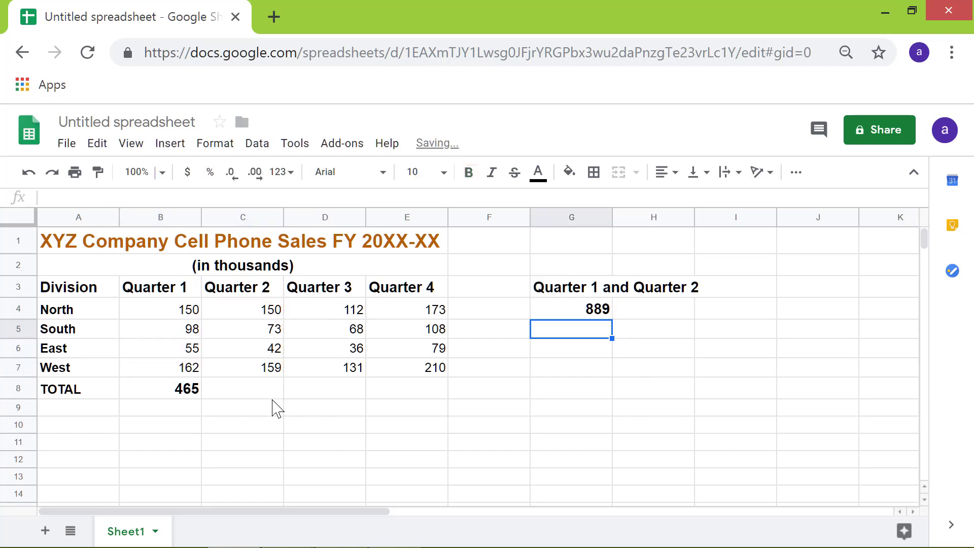